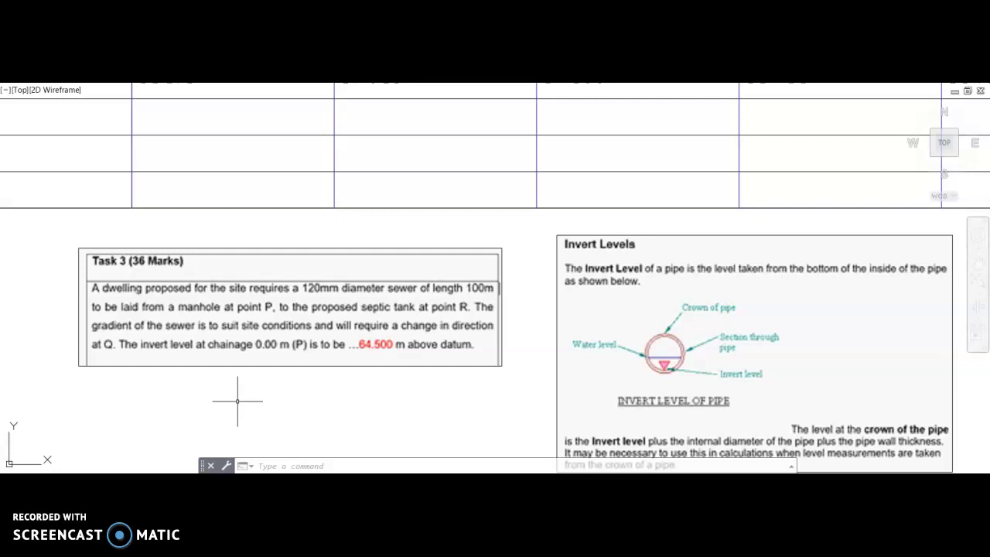
Copy the 66.001 ground level at chainage 100 down into the Invert Level row.
{"action": "scroll", "coordinate": [441, 270], "scroll_direction": "down", "scroll_amount": 5}
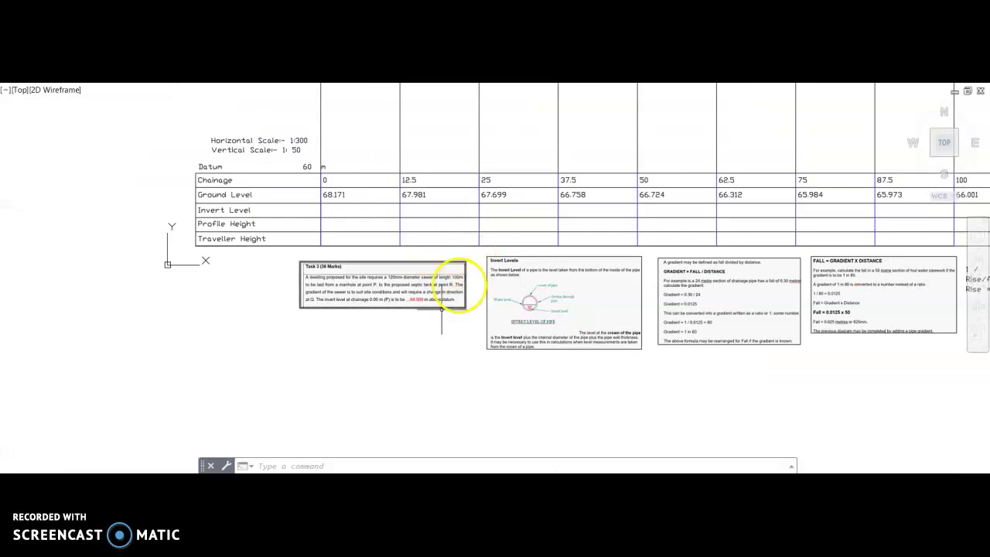
{"action": "middle_click_drag", "start_coordinate": [469, 259], "coordinate": [307, 401]}
{"action": "middle_click_drag", "start_coordinate": [246, 465], "coordinate": [235, 433]}
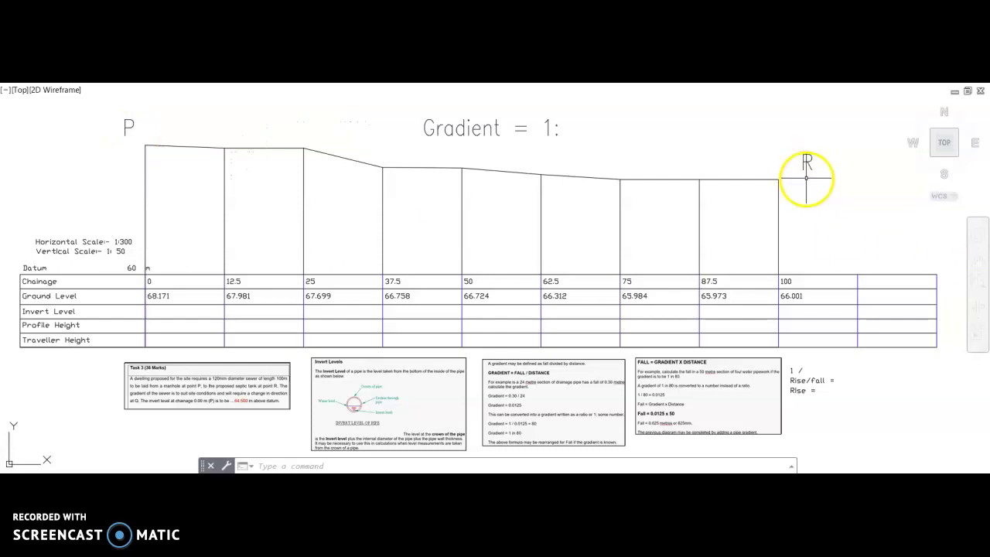
{"action": "scroll", "coordinate": [155, 418], "scroll_direction": "up", "scroll_amount": 5}
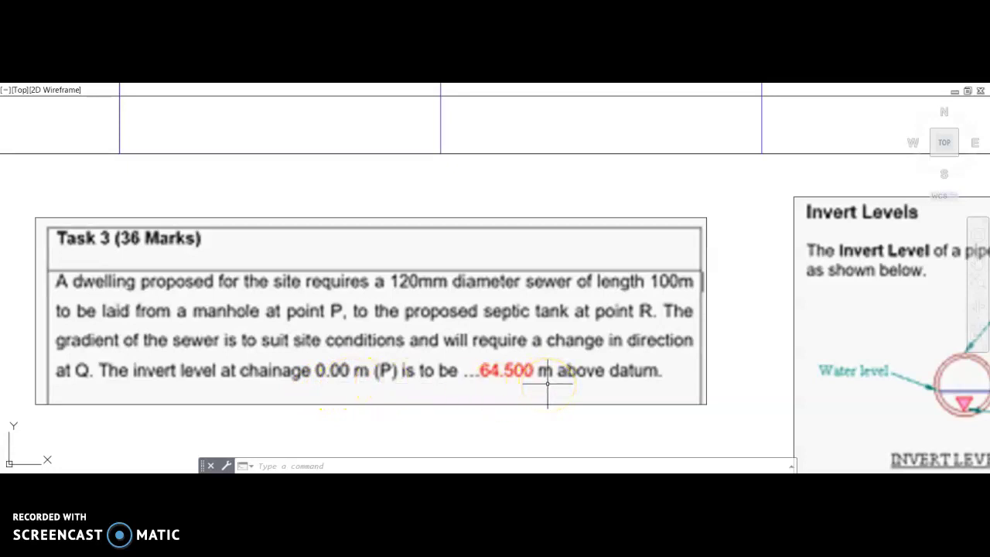
{"action": "scroll", "coordinate": [547, 382], "scroll_direction": "down", "scroll_amount": 4}
{"action": "middle_click_drag", "start_coordinate": [561, 402], "coordinate": [475, 416]}
{"action": "scroll", "coordinate": [464, 402], "scroll_direction": "down", "scroll_amount": 3}
{"action": "middle_click_drag", "start_coordinate": [546, 342], "coordinate": [406, 349]}
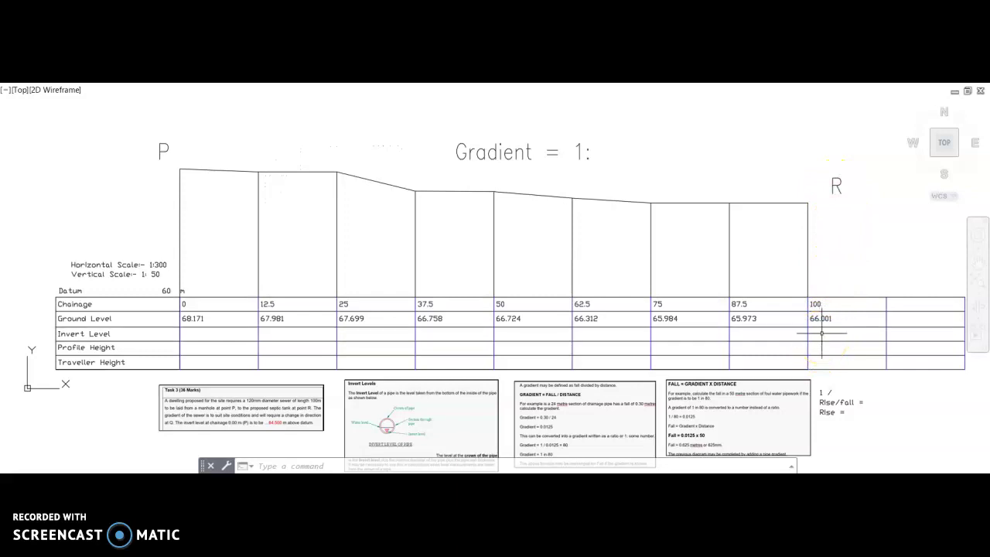
{"action": "mouse_move", "coordinate": [482, 409]}
{"action": "middle_mouse_down"}
{"action": "mouse_move", "coordinate": [464, 391]}
{"action": "mouse_move", "coordinate": [464, 345]}
{"action": "middle_mouse_up"}
{"action": "scroll", "coordinate": [465, 345], "scroll_direction": "up", "scroll_amount": 6}
{"action": "middle_click_drag", "start_coordinate": [420, 392], "coordinate": [440, 322]}
{"action": "scroll", "coordinate": [439, 322], "scroll_direction": "down", "scroll_amount": 3}
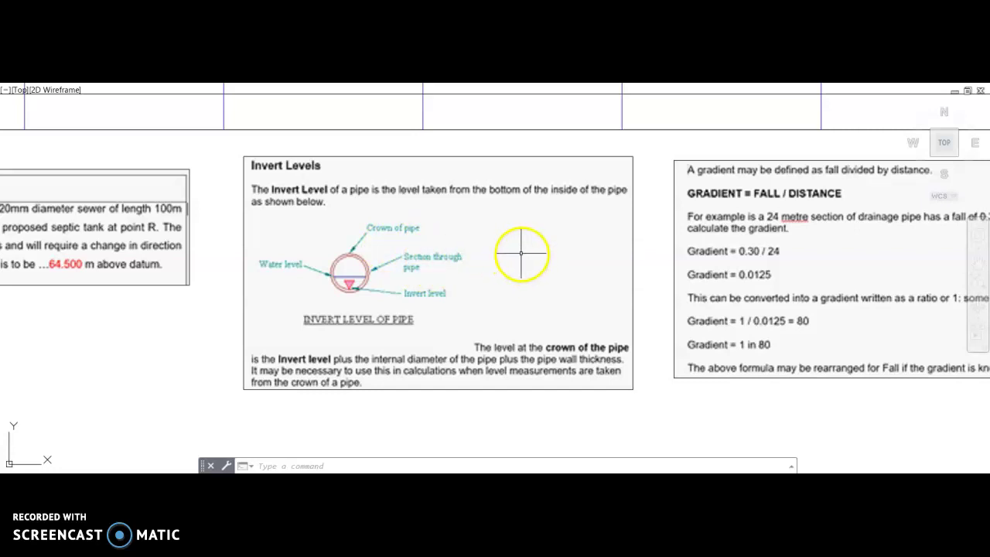
{"action": "scroll", "coordinate": [519, 255], "scroll_direction": "down", "scroll_amount": 2}
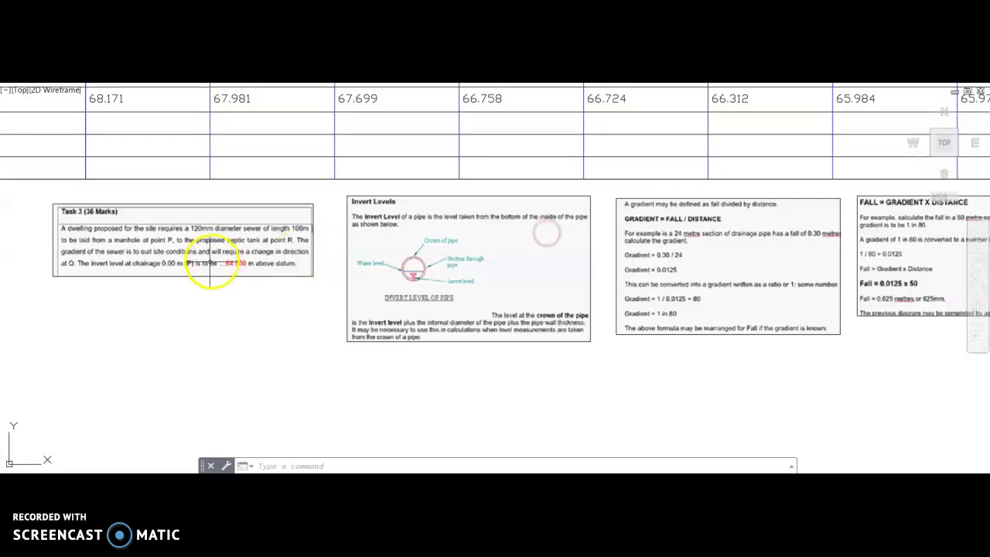
{"action": "mouse_move", "coordinate": [327, 243]}
{"action": "middle_mouse_down"}
{"action": "mouse_move", "coordinate": [420, 305]}
{"action": "mouse_move", "coordinate": [170, 361]}
{"action": "middle_mouse_up"}
{"action": "left_click", "coordinate": [739, 238]}
{"action": "scroll", "coordinate": [705, 262], "scroll_direction": "down", "scroll_amount": 4}
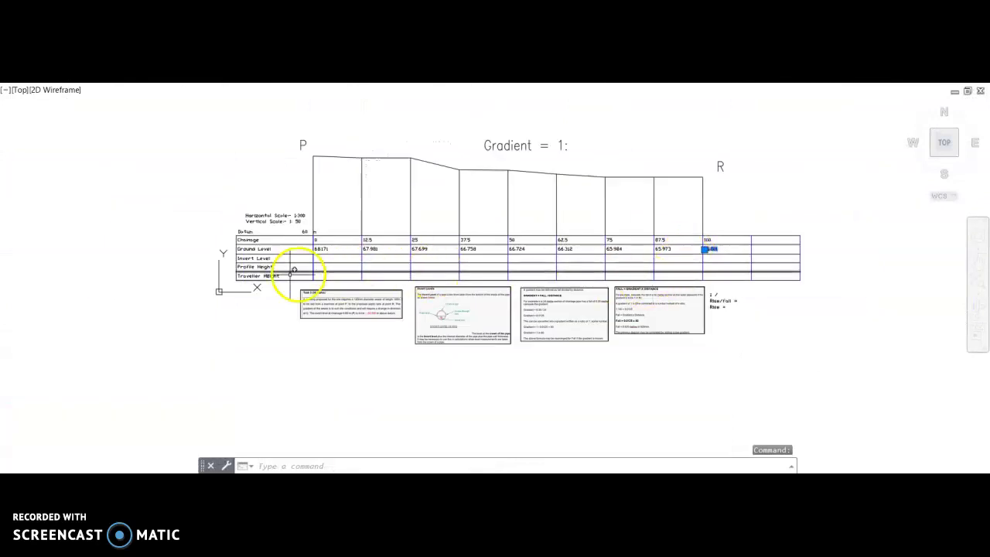
{"action": "scroll", "coordinate": [724, 258], "scroll_direction": "up", "scroll_amount": 4}
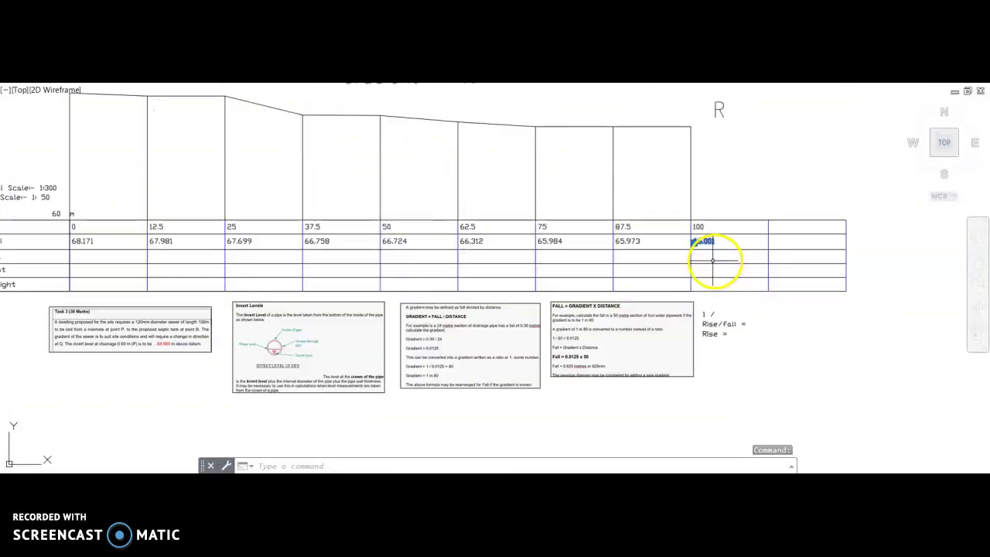
{"action": "type", "text": "co"}
{"action": "key", "text": "Return"}
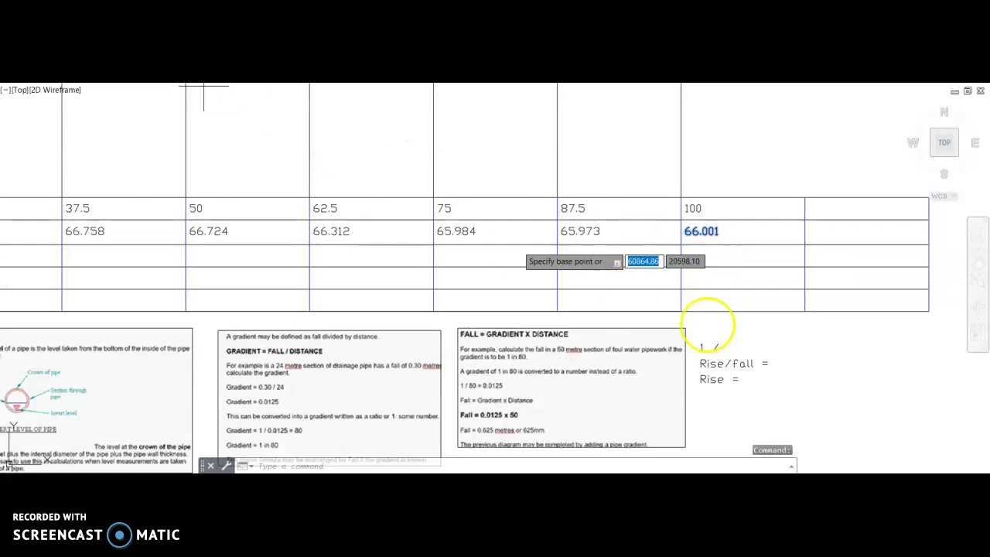
{"action": "left_click", "coordinate": [674, 240]}
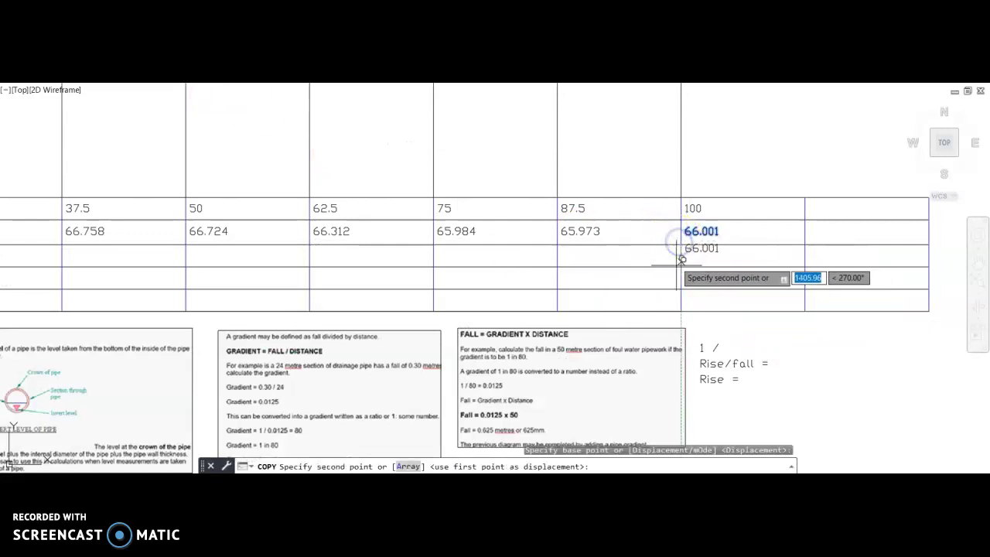
{"action": "left_click", "coordinate": [676, 262]}
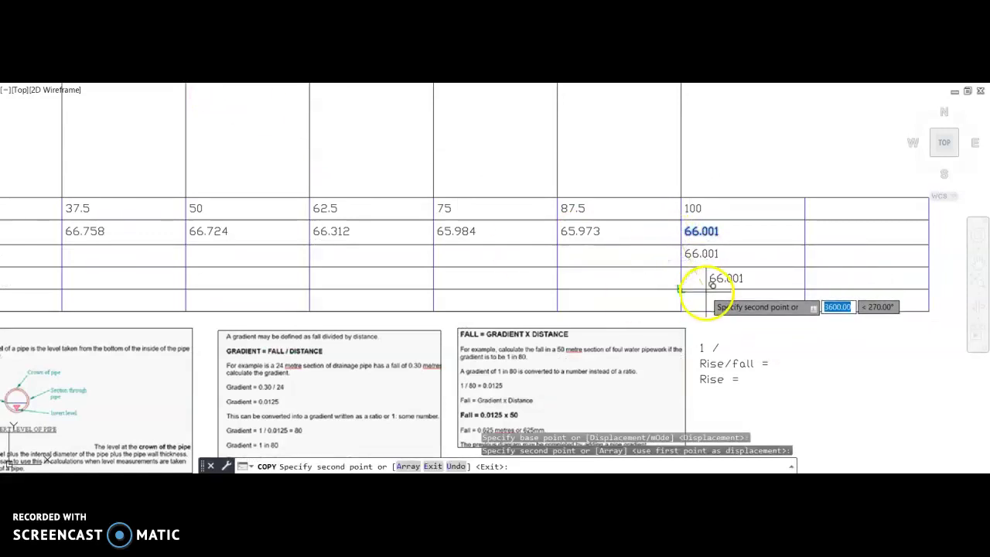
{"action": "key", "text": "Escape"}
Change the copied level text to the invert level 64.500.
{"action": "left_click", "coordinate": [704, 254]}
{"action": "double_click", "coordinate": [702, 255]}
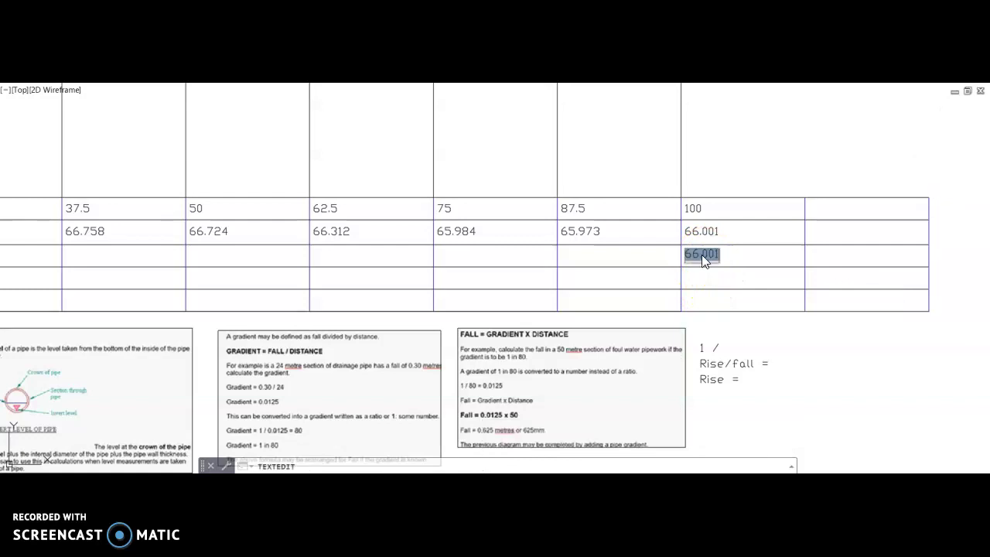
{"action": "type", "text": "64."}
{"action": "left_click", "coordinate": [801, 140]}
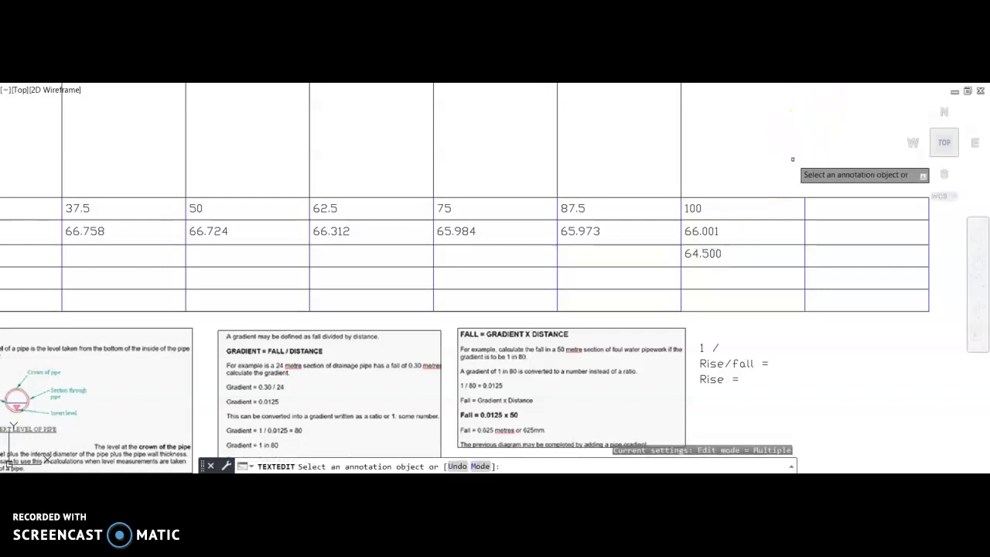
{"action": "key", "text": "Escape"}
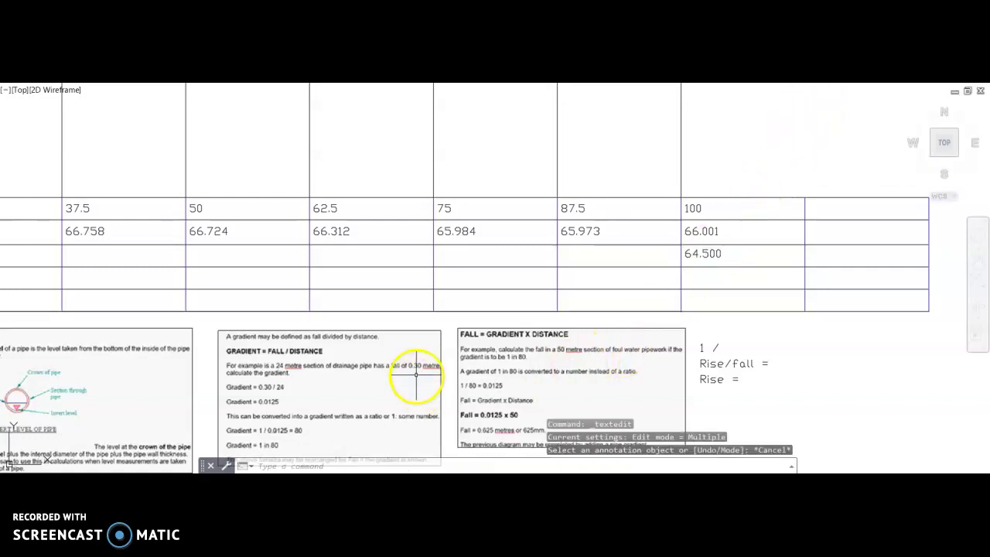
Append 125 to the profile title so it reads 'Gradient = 1:125'.
{"action": "middle_click_drag", "start_coordinate": [274, 399], "coordinate": [474, 320]}
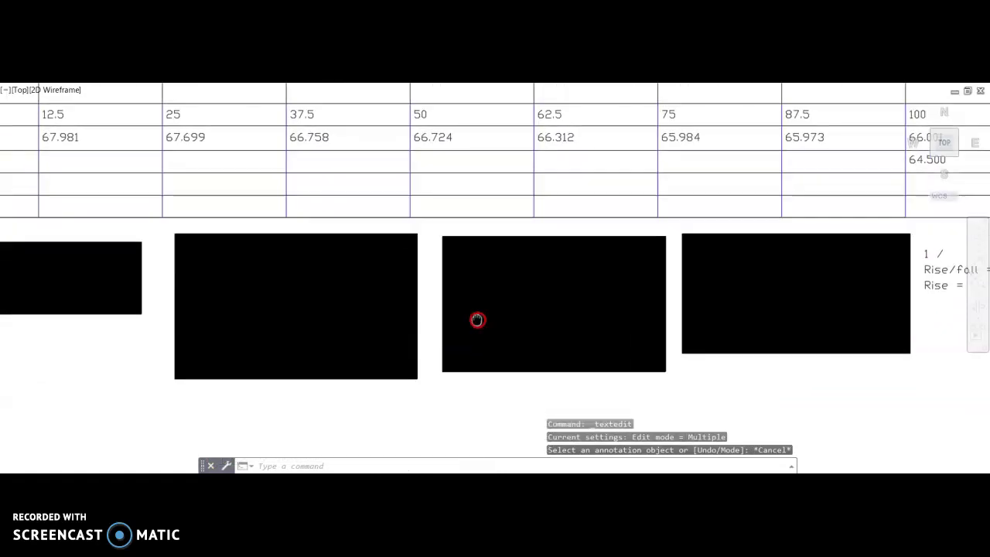
{"action": "scroll", "coordinate": [491, 166], "scroll_direction": "down", "scroll_amount": 3}
{"action": "middle_click_drag", "start_coordinate": [490, 165], "coordinate": [469, 413]}
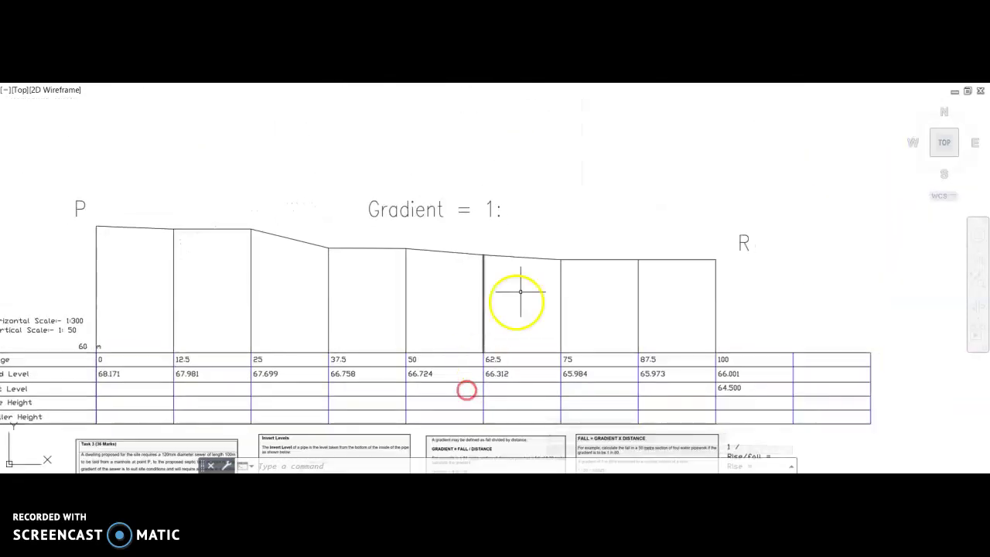
{"action": "double_click", "coordinate": [499, 209]}
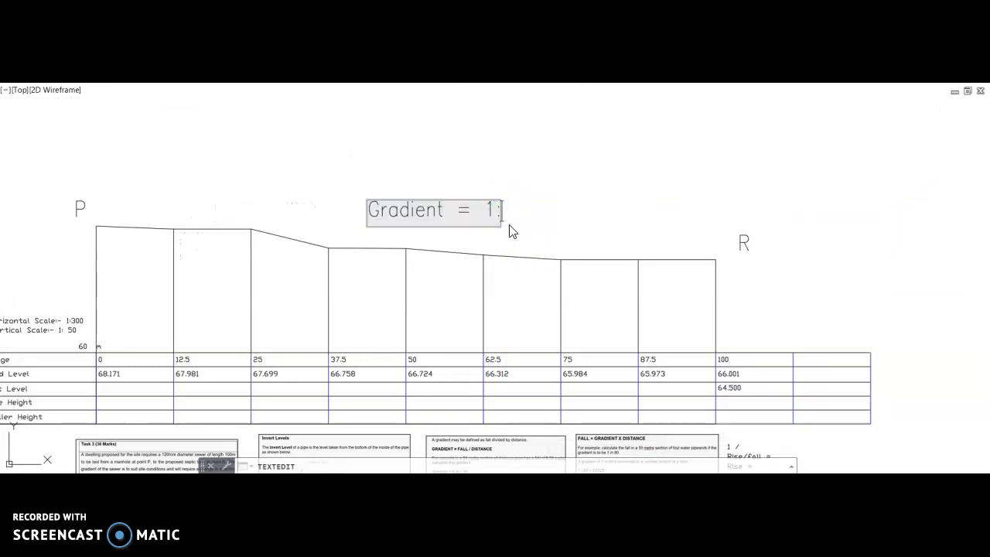
{"action": "left_click", "coordinate": [847, 181]}
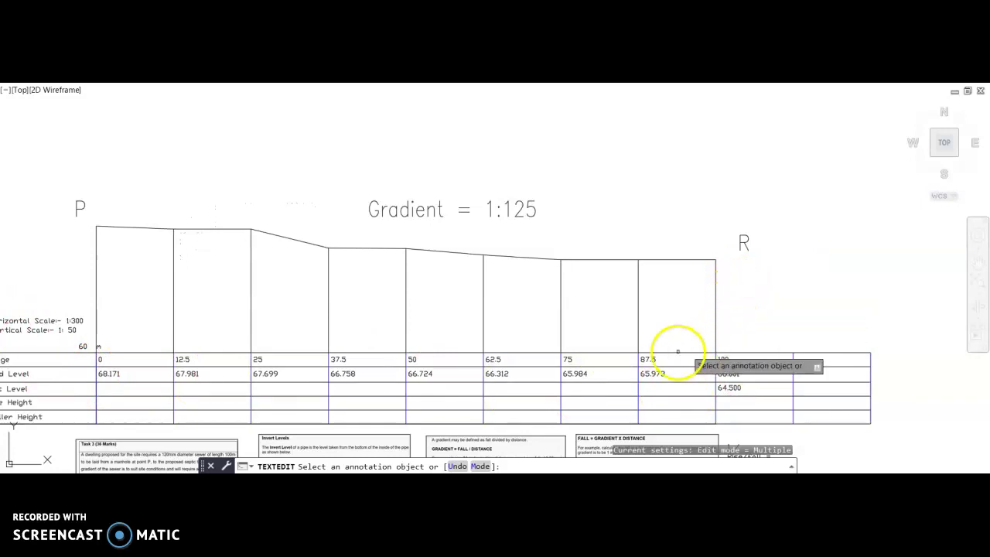
{"action": "mouse_move", "coordinate": [635, 345]}
{"action": "middle_mouse_down"}
{"action": "mouse_move", "coordinate": [642, 270]}
{"action": "mouse_move", "coordinate": [665, 228]}
{"action": "middle_mouse_up"}
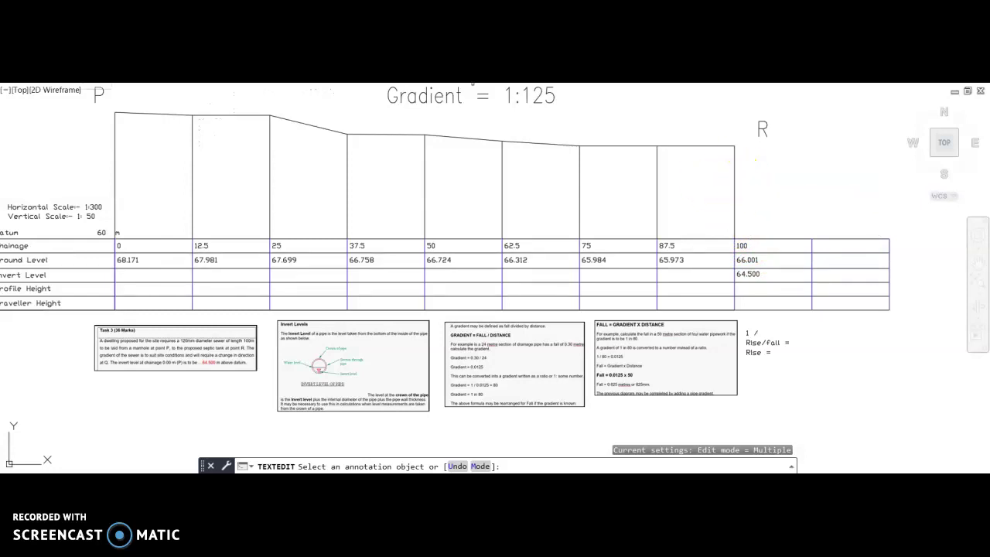
Draw a 9000-unit vertical line up from the chainage 100 gridline at R.
{"action": "type", "text": "l"}
{"action": "key", "text": "Return"}
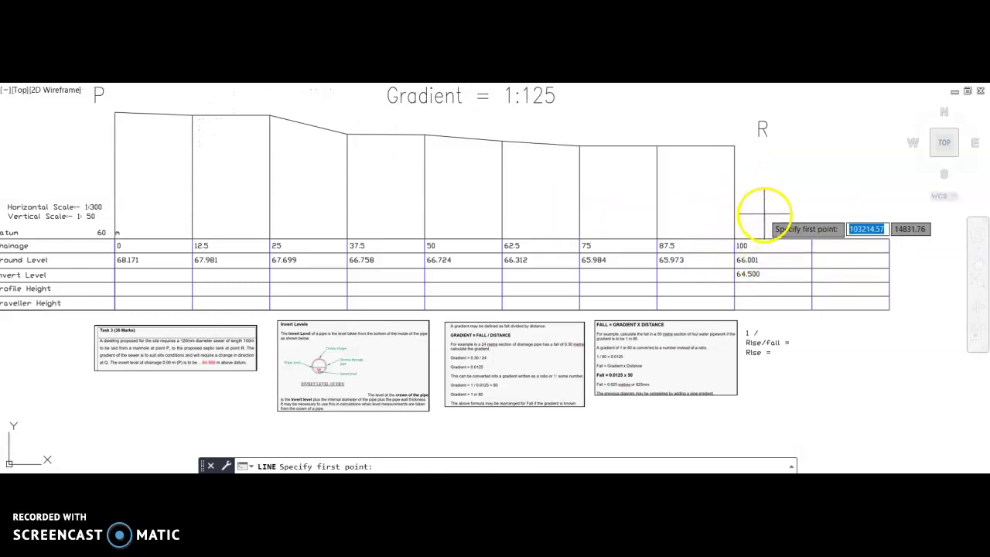
{"action": "left_click", "coordinate": [735, 232]}
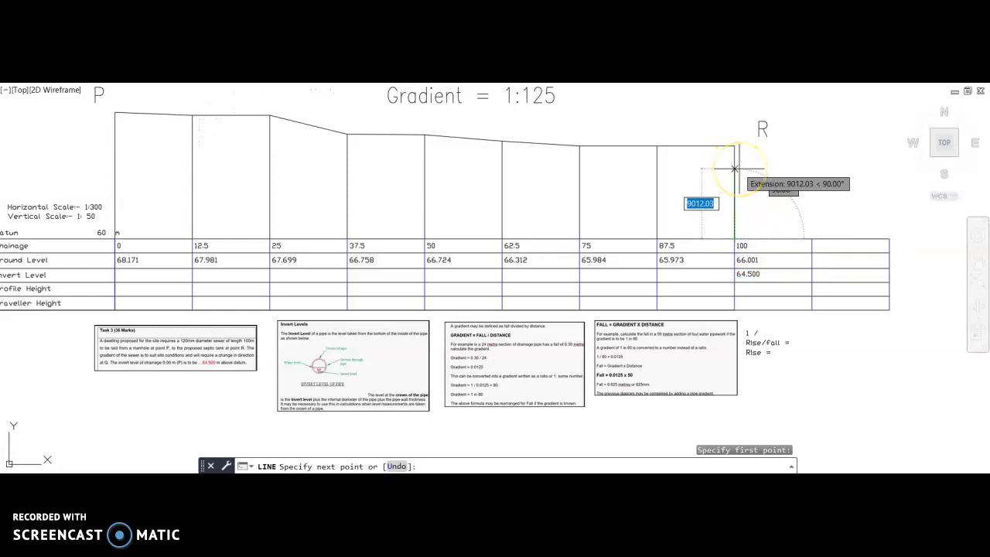
{"action": "type", "text": "9000"}
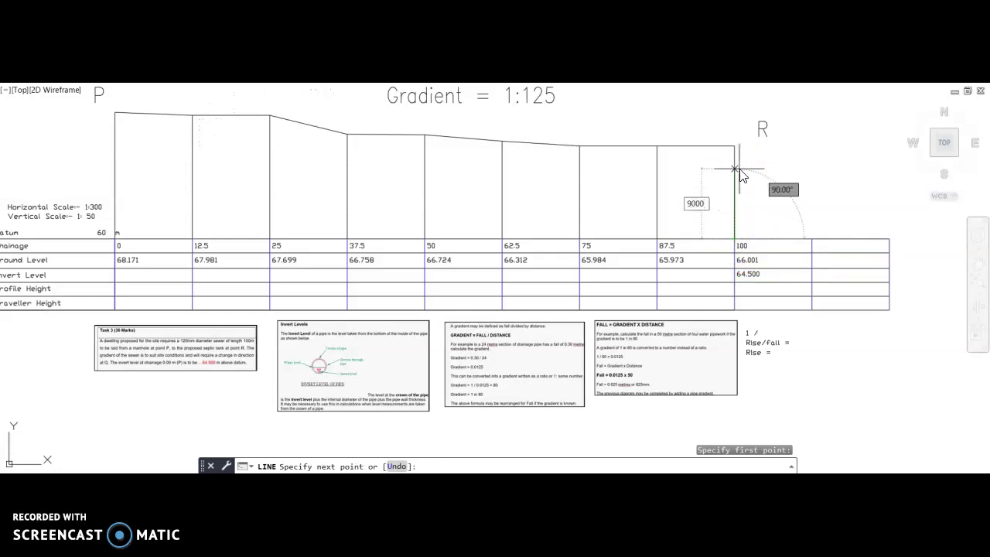
{"action": "key", "text": "Return"}
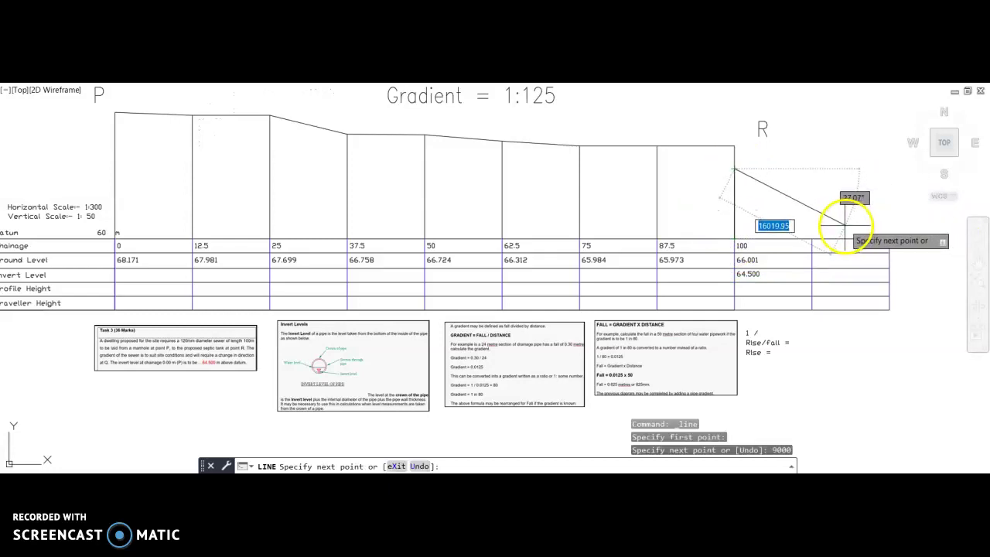
{"action": "key", "text": "Escape"}
{"action": "left_click", "coordinate": [734, 176]}
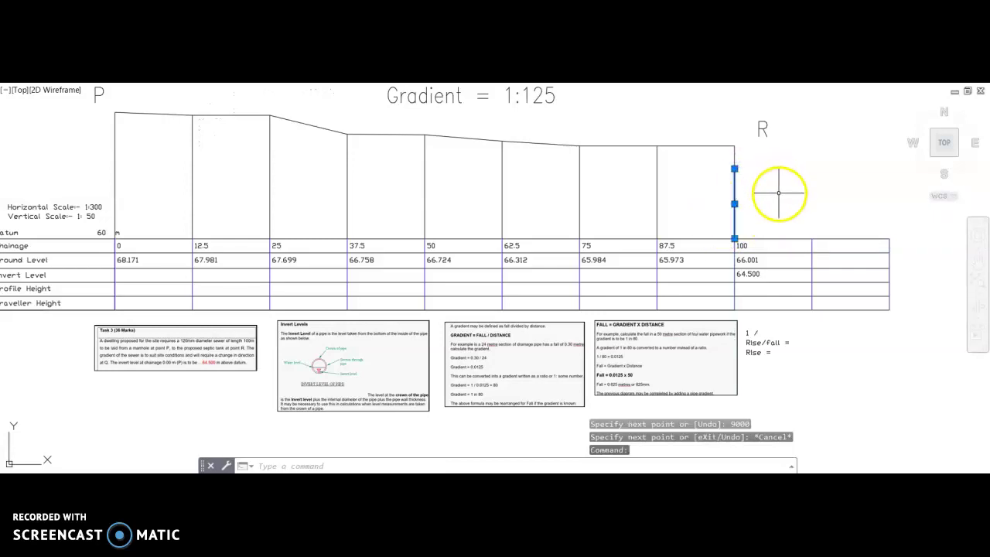
{"action": "key", "text": "Escape"}
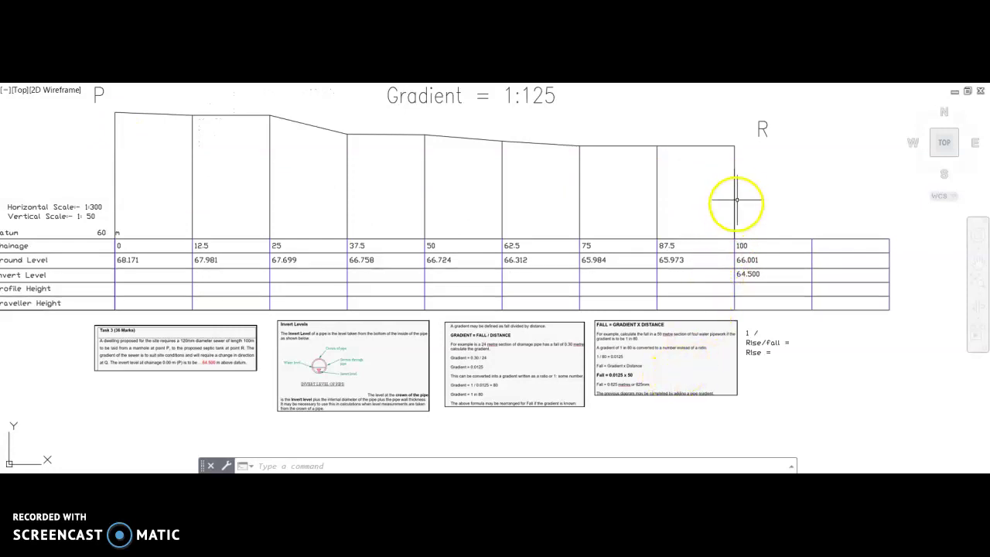
Pan the view to the '1 /', 'Rise/fall =' and 'Rise =' calculation notes beside the table.
{"action": "scroll", "coordinate": [657, 394], "scroll_direction": "up", "scroll_amount": 2}
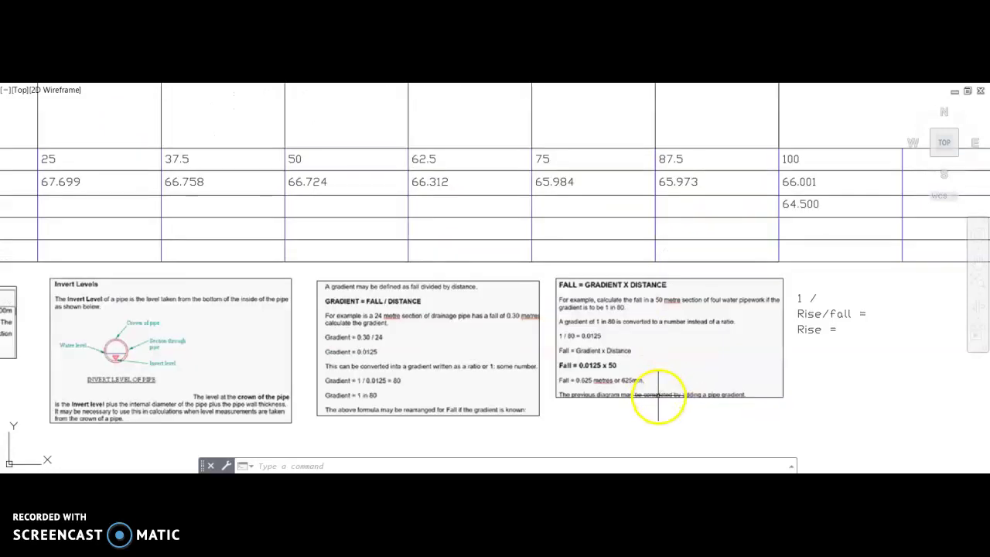
{"action": "middle_click", "coordinate": [767, 399]}
{"action": "middle_click_drag", "start_coordinate": [766, 399], "coordinate": [633, 347]}
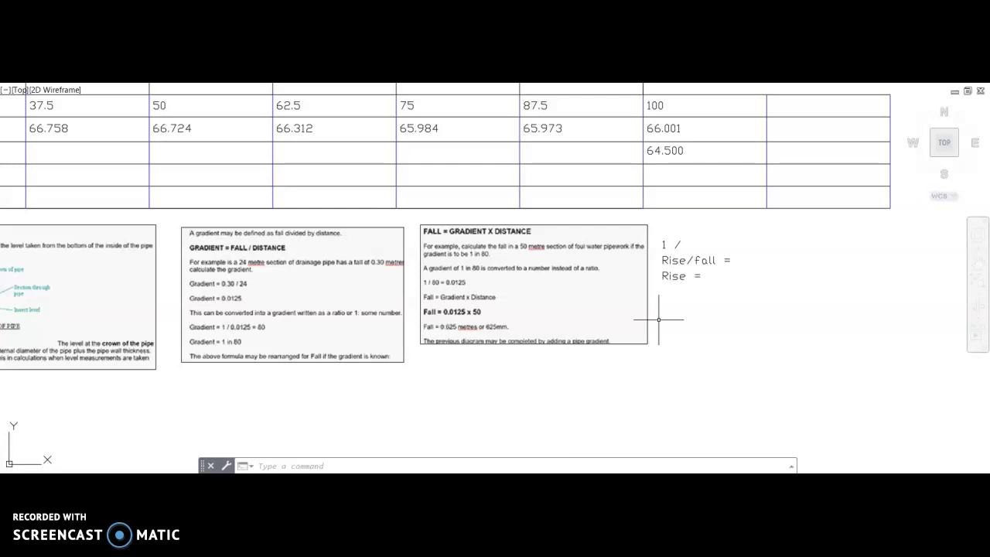
Complete the gradient note so it reads '1 / 125'.
{"action": "double_click", "coordinate": [677, 244]}
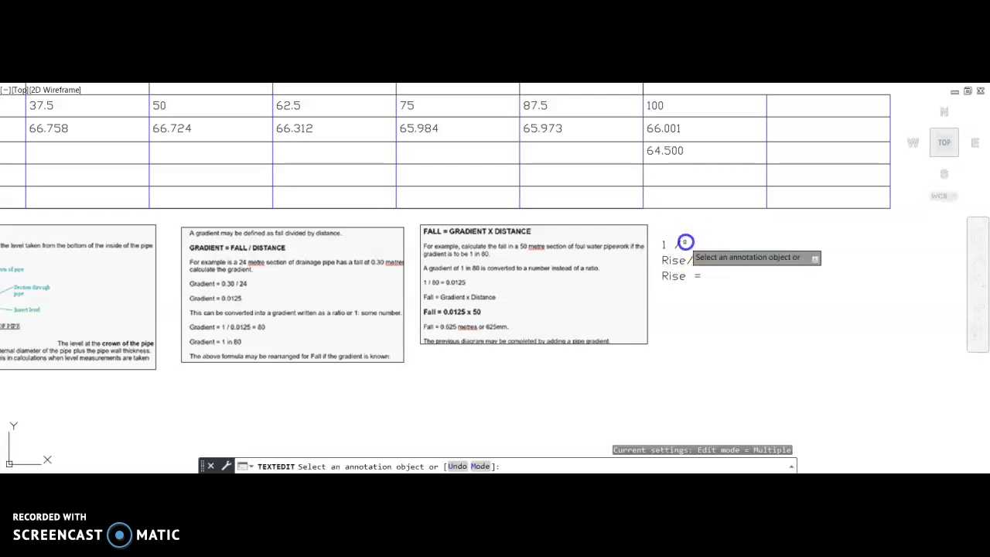
{"action": "left_click", "coordinate": [677, 244]}
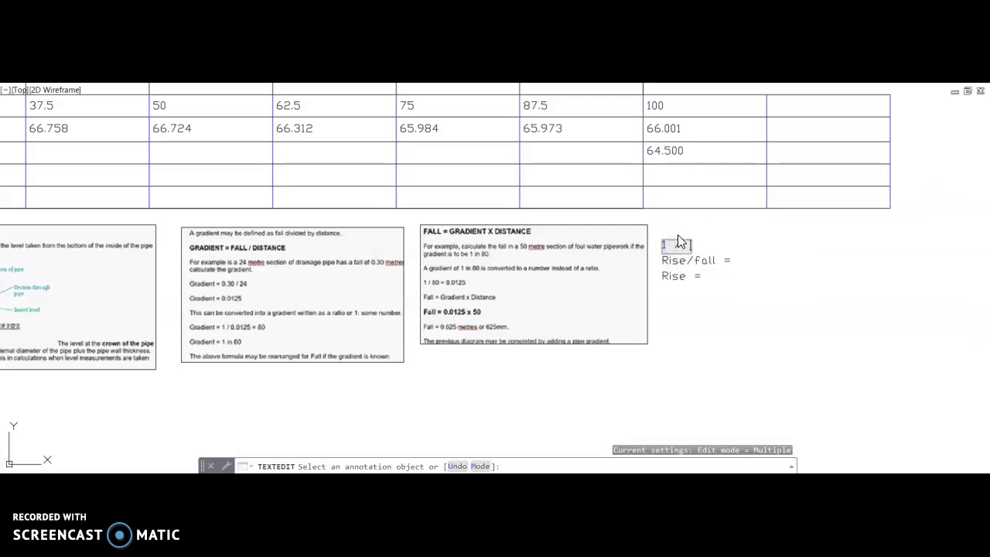
{"action": "type", "text": "125"}
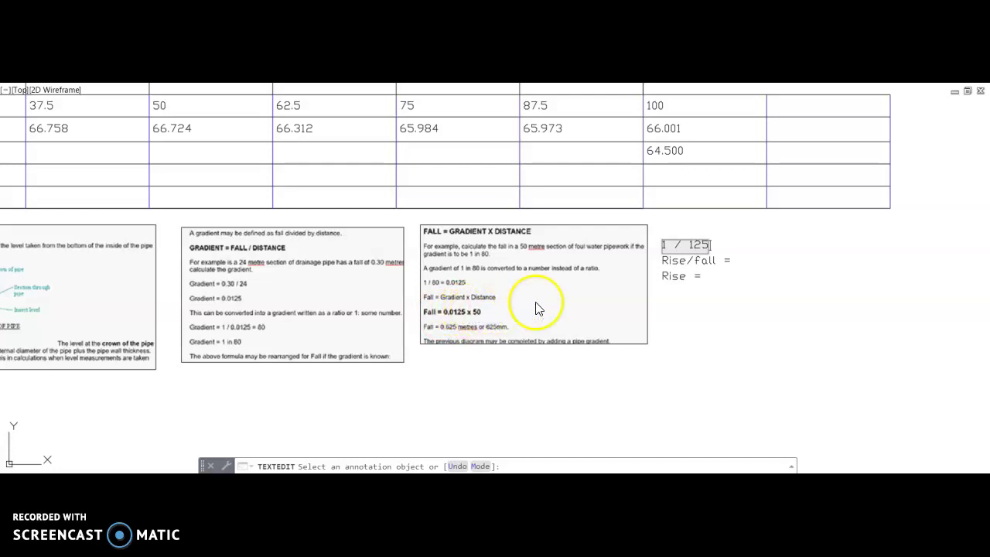
{"action": "left_click", "coordinate": [737, 260]}
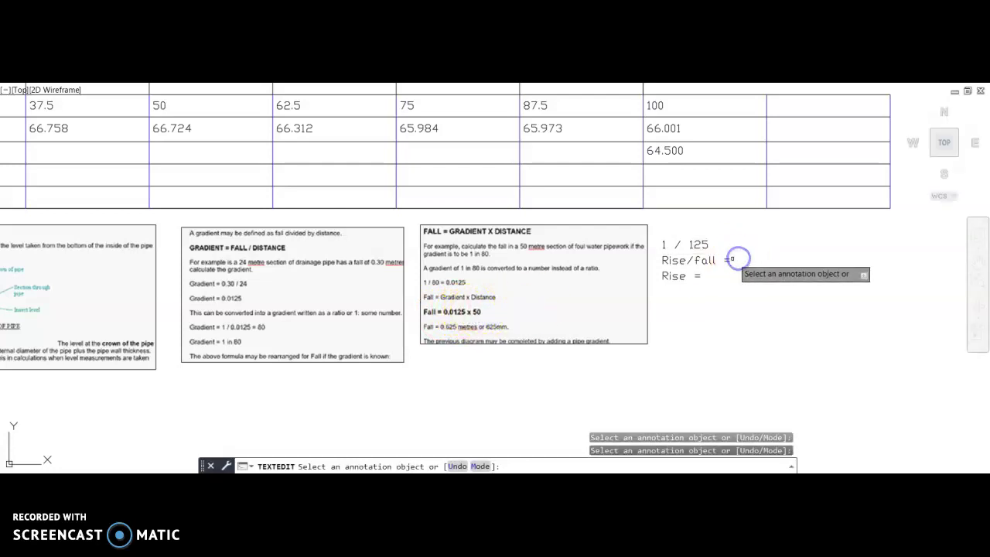
Fill in the second note line as 'Rise/fall = 0.008'.
{"action": "left_click", "coordinate": [730, 261]}
{"action": "left_click", "coordinate": [733, 261]}
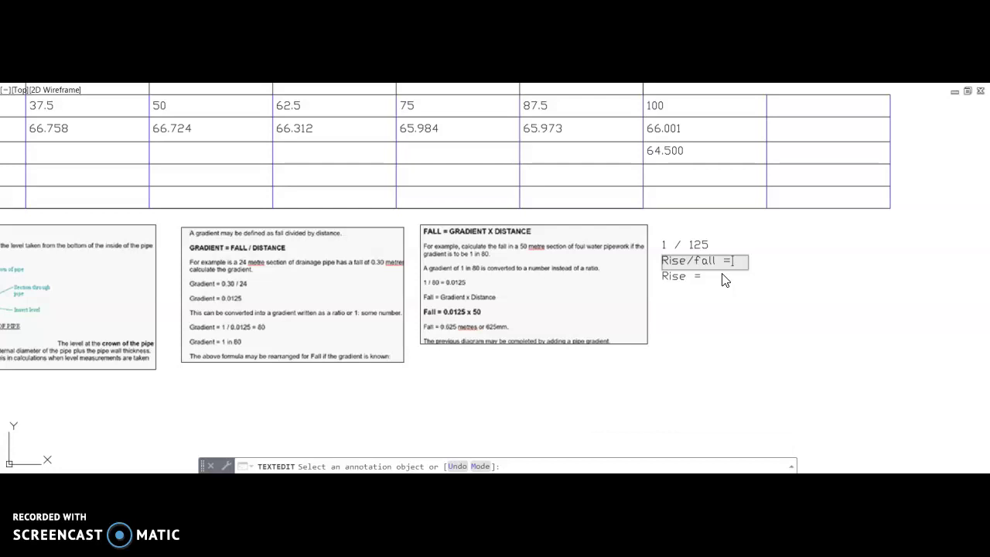
{"action": "type", "text": "0.008"}
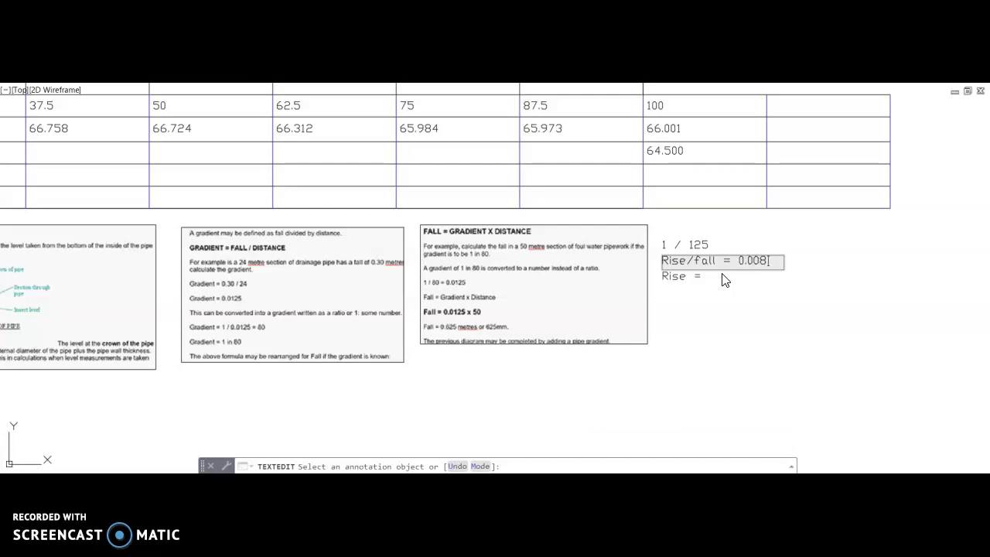
{"action": "left_click", "coordinate": [729, 278]}
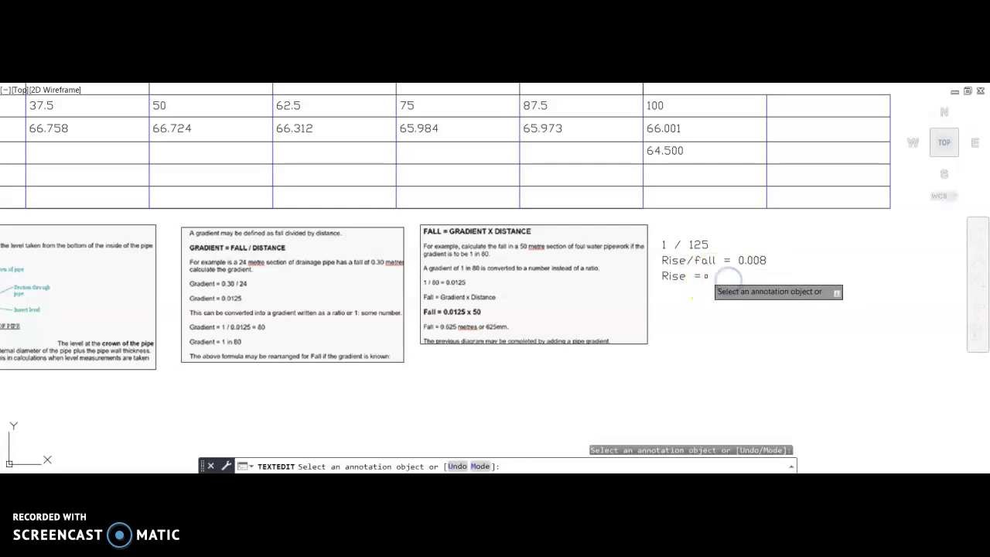
{"action": "left_click", "coordinate": [755, 261]}
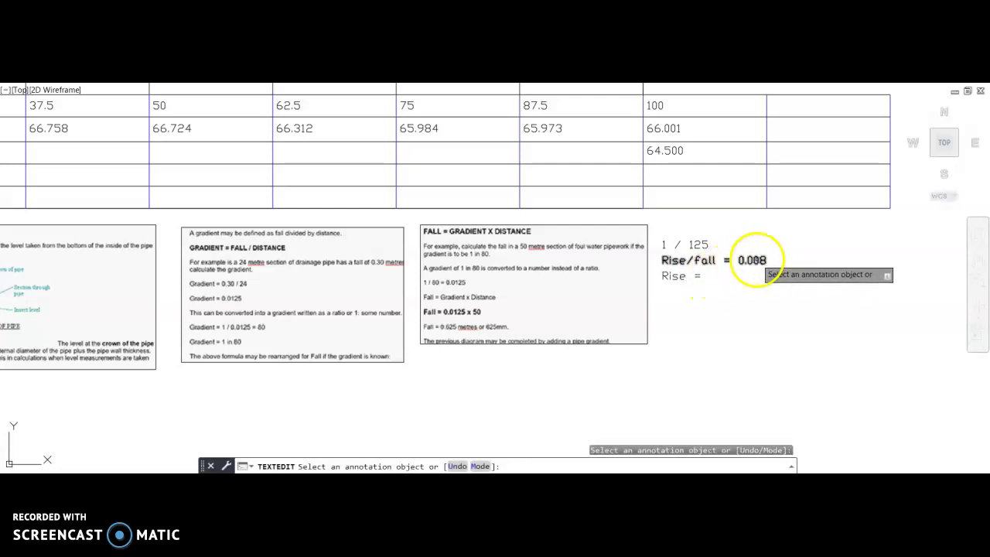
Extend the rise note to read 'Rise = 0.008 x 100'.
{"action": "left_click", "coordinate": [705, 274]}
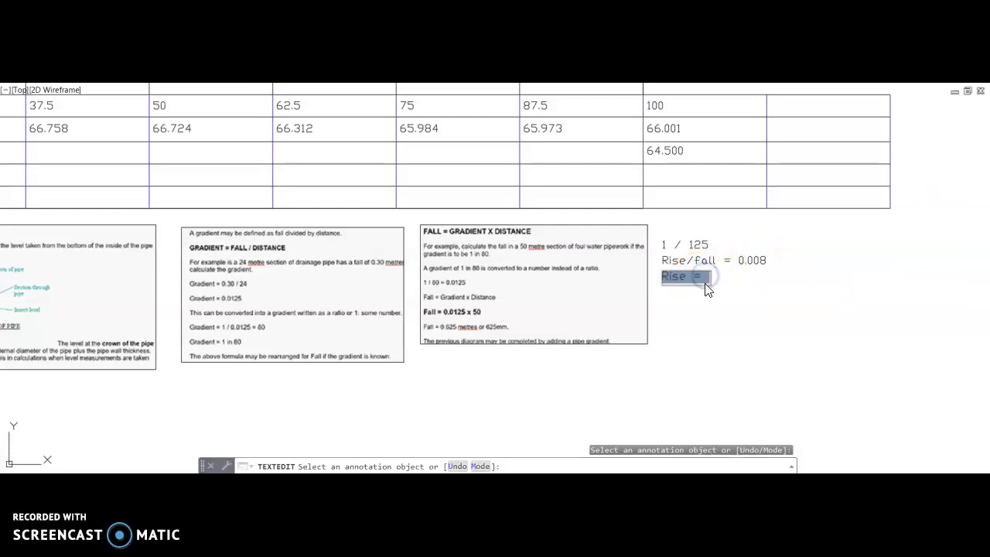
{"action": "left_click", "coordinate": [707, 277]}
{"action": "type", "text": "0.008 x"}
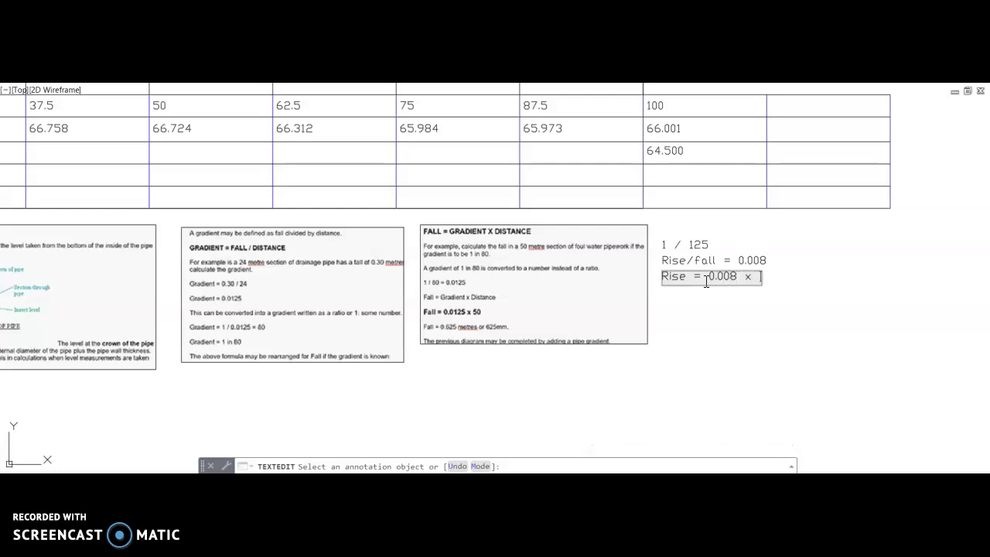
{"action": "type", "text": " 100"}
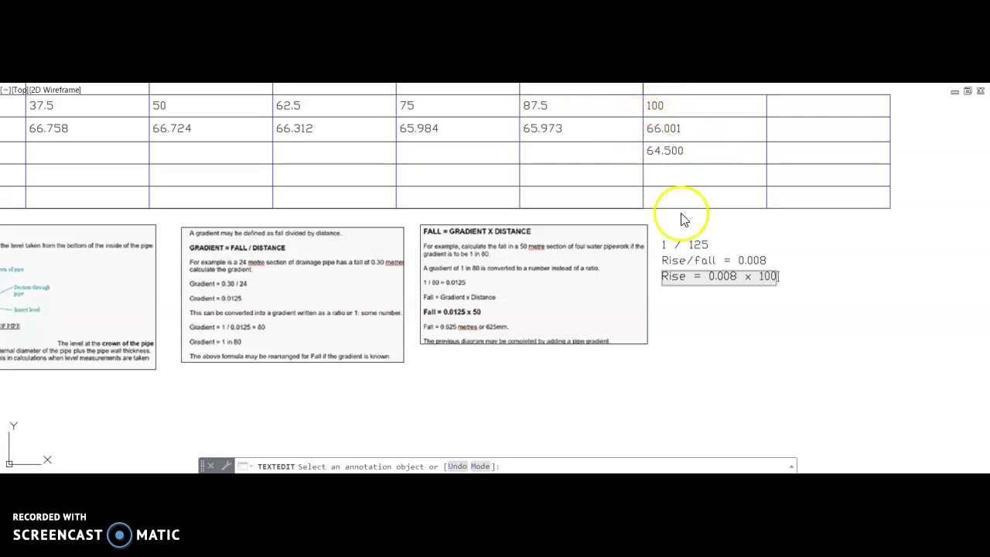
{"action": "left_click", "coordinate": [731, 310]}
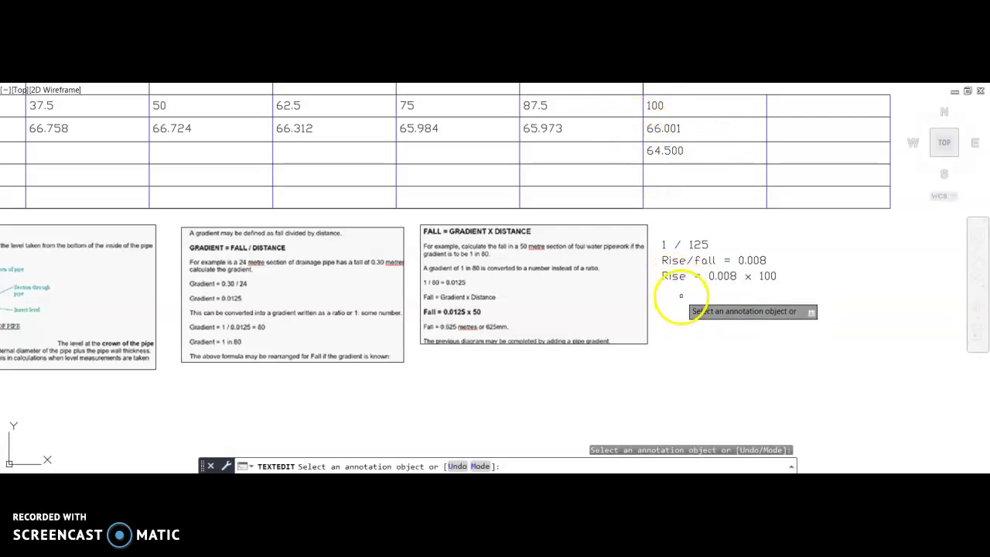
{"action": "left_click", "coordinate": [682, 287]}
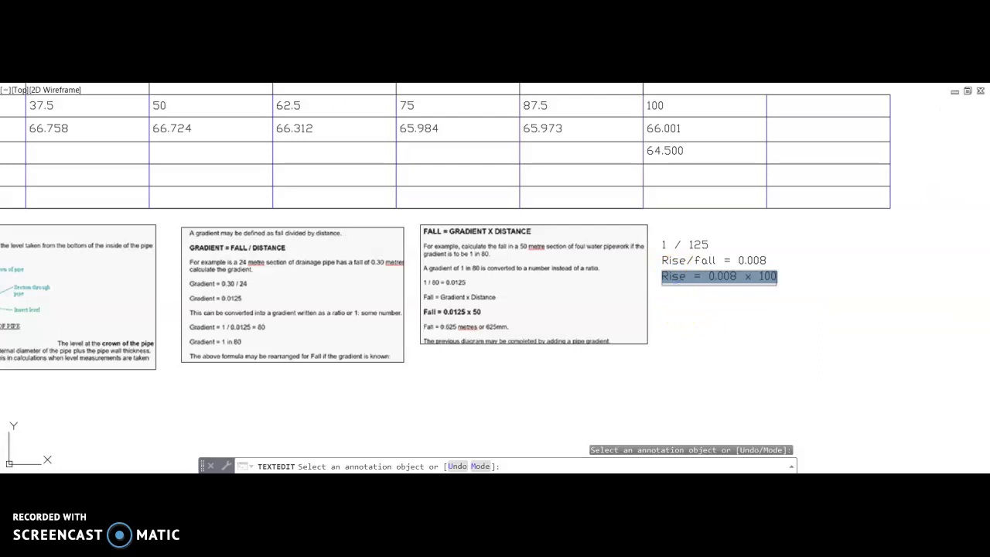
{"action": "left_click", "coordinate": [239, 137]}
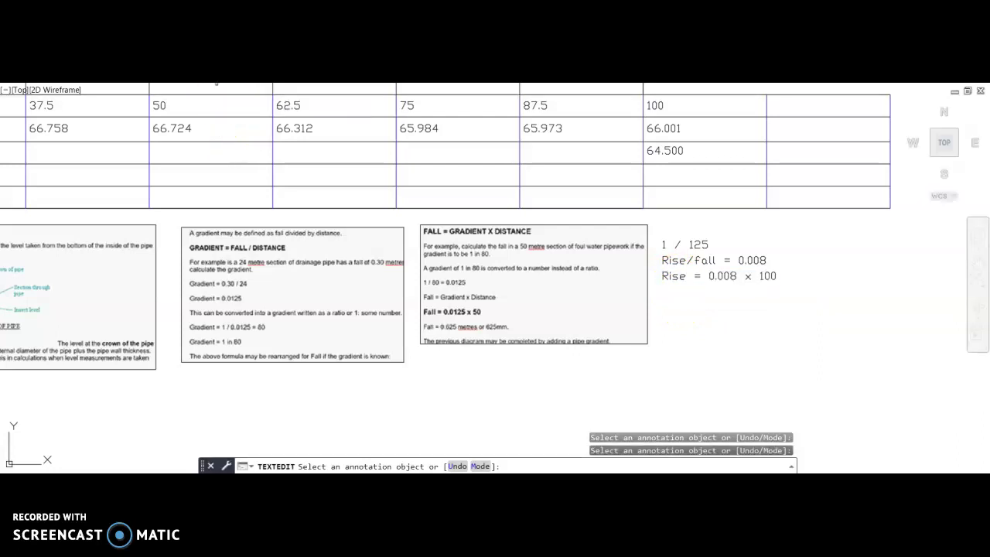
{"action": "left_click", "coordinate": [685, 244]}
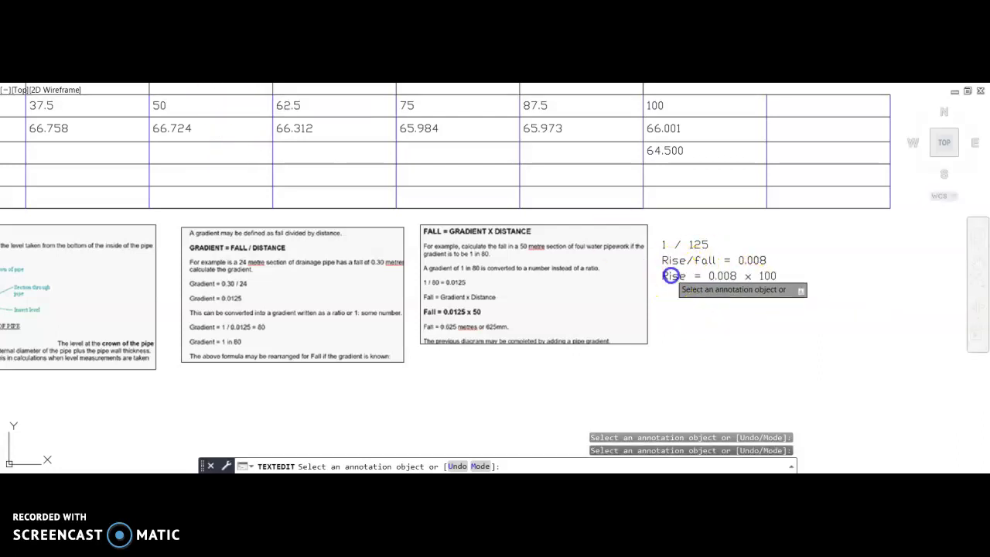
{"action": "left_click", "coordinate": [719, 276]}
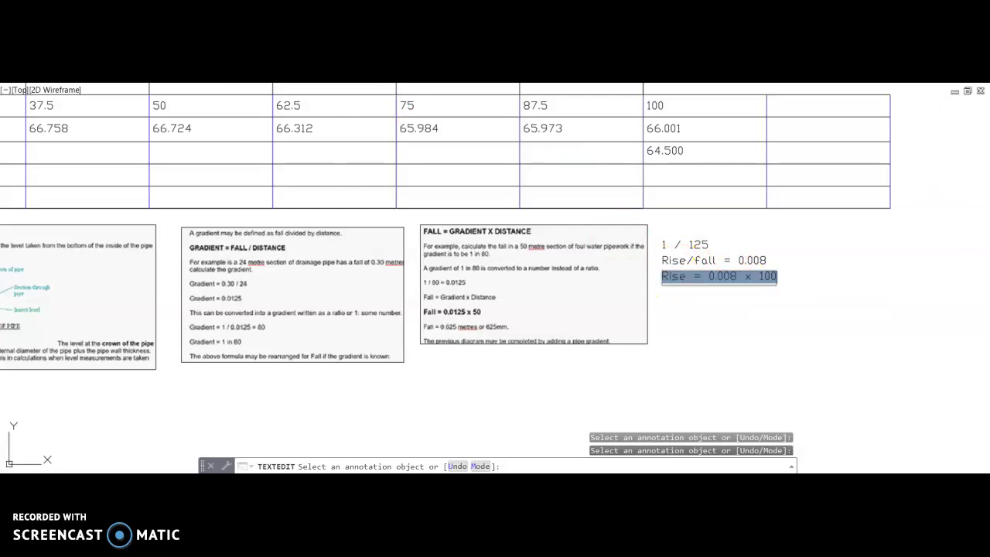
Copy the 'Rise = 0.008 x 100' line to just below itself.
{"action": "key", "text": "Escape"}
{"action": "type", "text": "co"}
{"action": "key", "text": "Return"}
{"action": "left_click", "coordinate": [665, 273]}
{"action": "key", "text": "Return"}
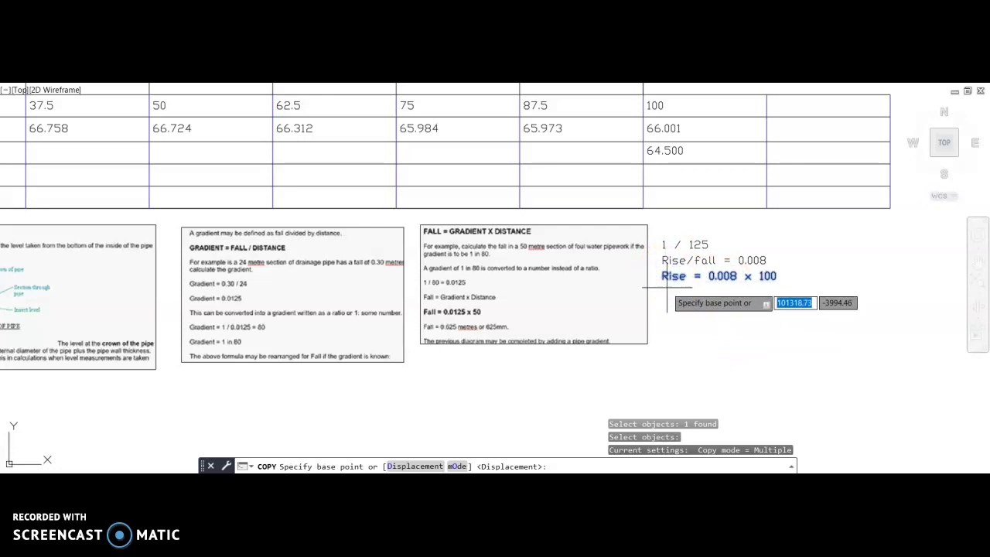
{"action": "left_click", "coordinate": [668, 295]}
{"action": "left_click", "coordinate": [667, 317]}
{"action": "key", "text": "Escape"}
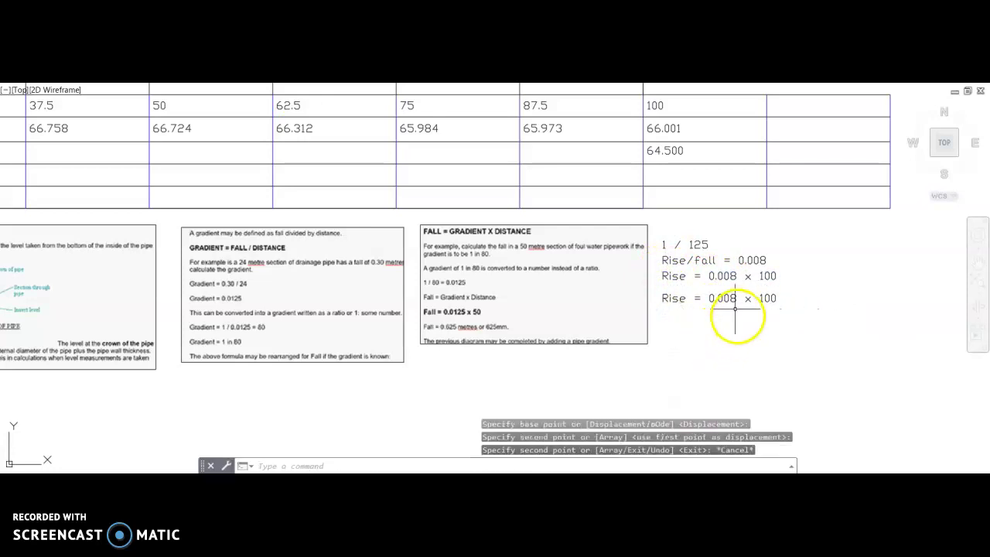
Replace '0.008 x 100' in the copy with the result 0.800.
{"action": "double_click", "coordinate": [725, 296]}
{"action": "left_click_drag", "start_coordinate": [713, 302], "coordinate": [777, 303]}
{"action": "type", "text": "0"}
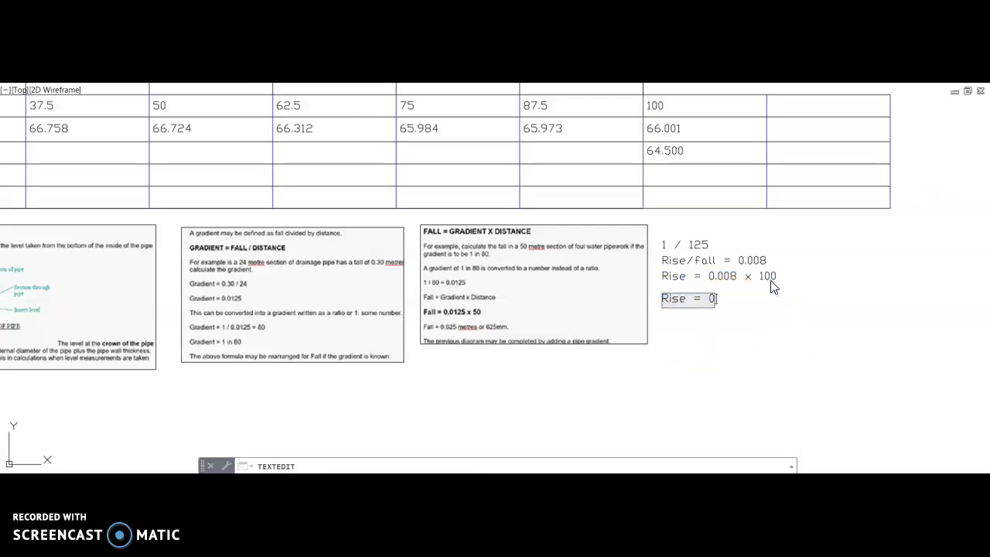
{"action": "type", "text": ".8"}
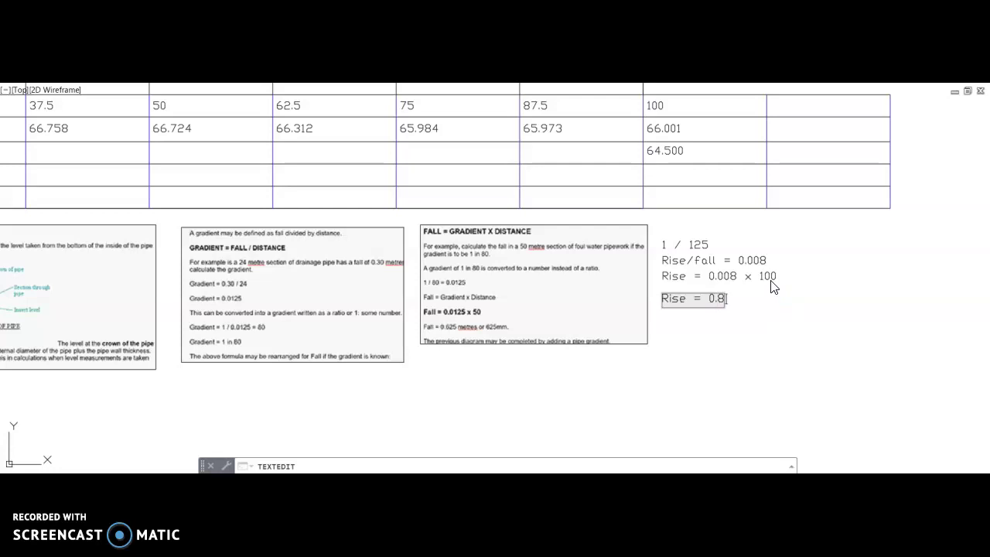